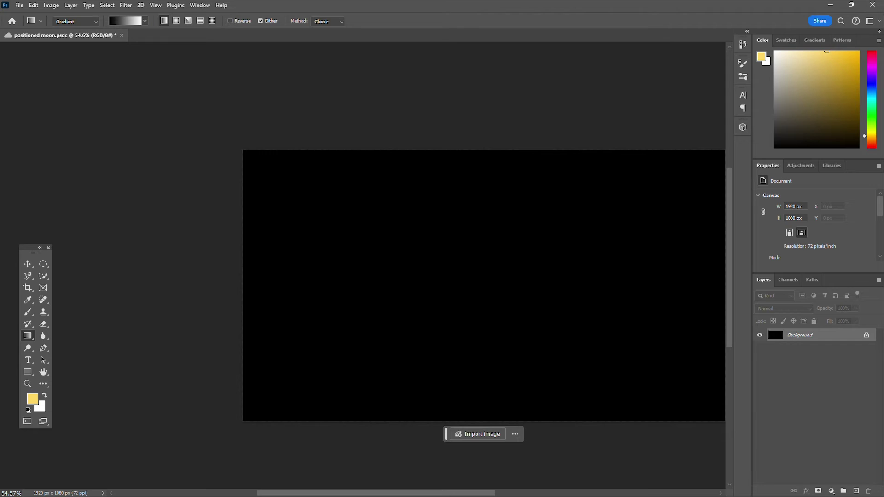
Place the full moon photo as layer 006, then drag in the gibbous moon photo as layer 002
left_click_drag(52, 164, 434, 280)
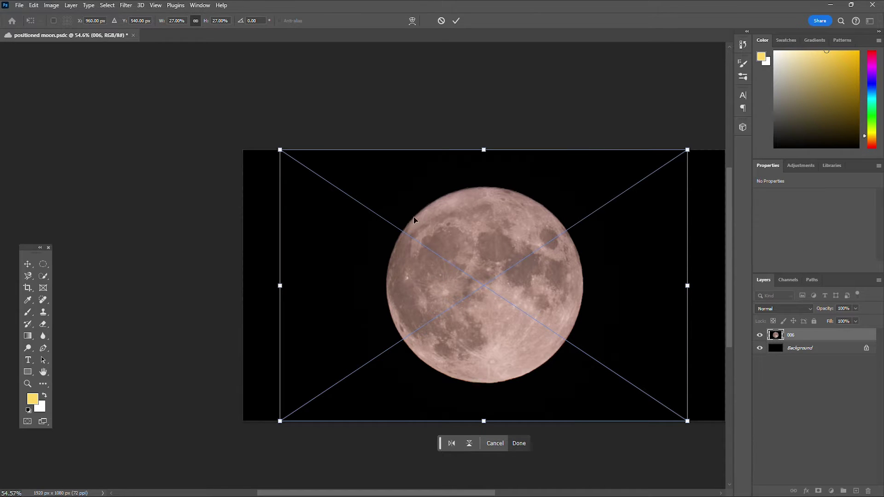
left_click(521, 443)
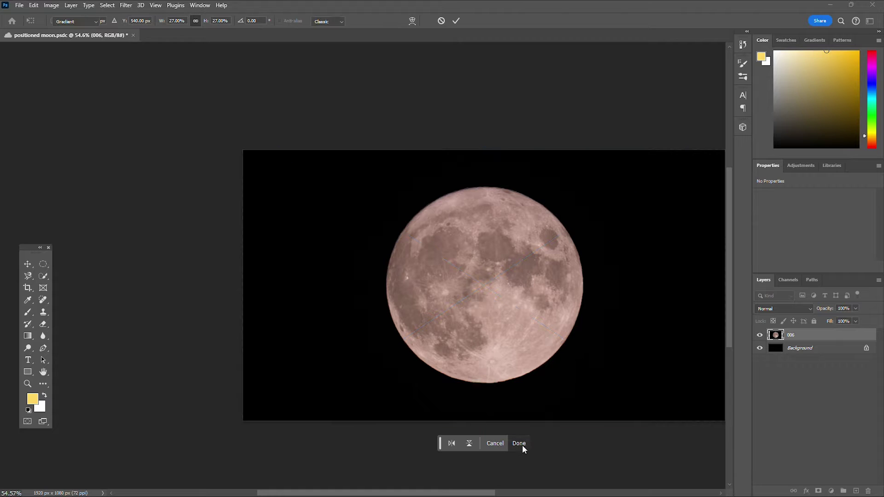
left_click_drag(279, 115, 490, 335)
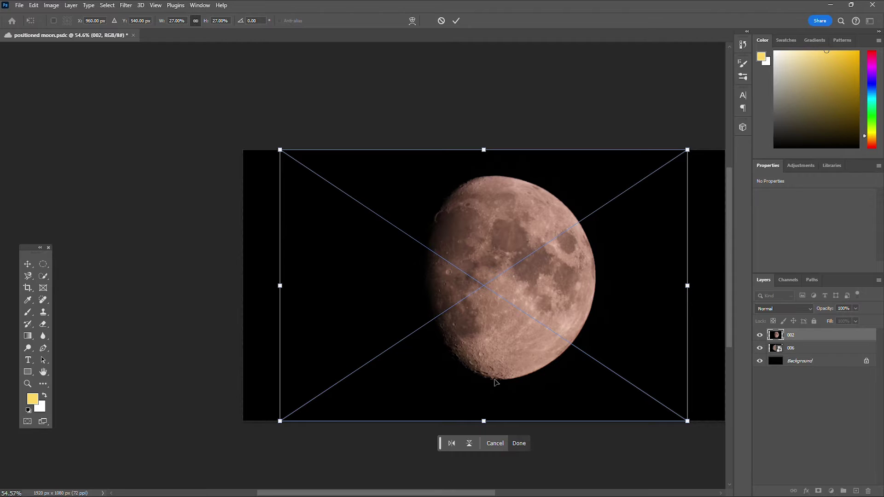
Commit the placed gibbous moon layer 002 and lower its opacity to 28%
scroll(494, 382, "up", 3)
scroll(495, 381, "down", 2)
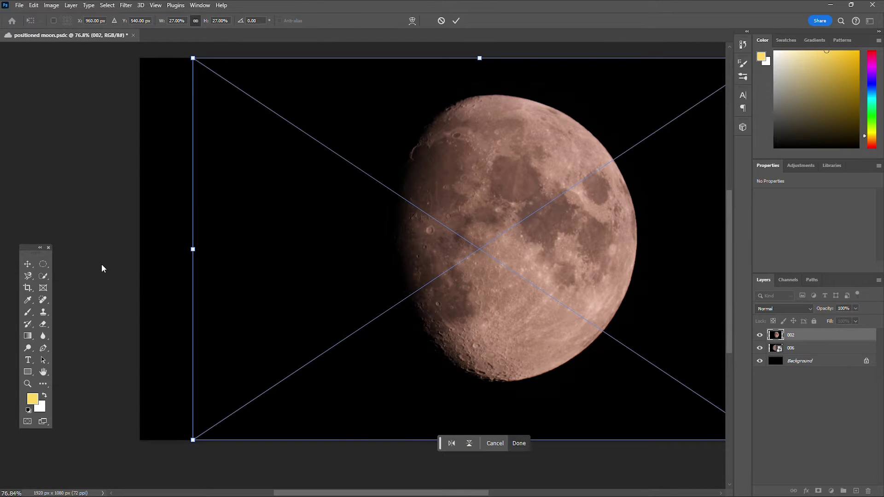
key("Return")
key("g")
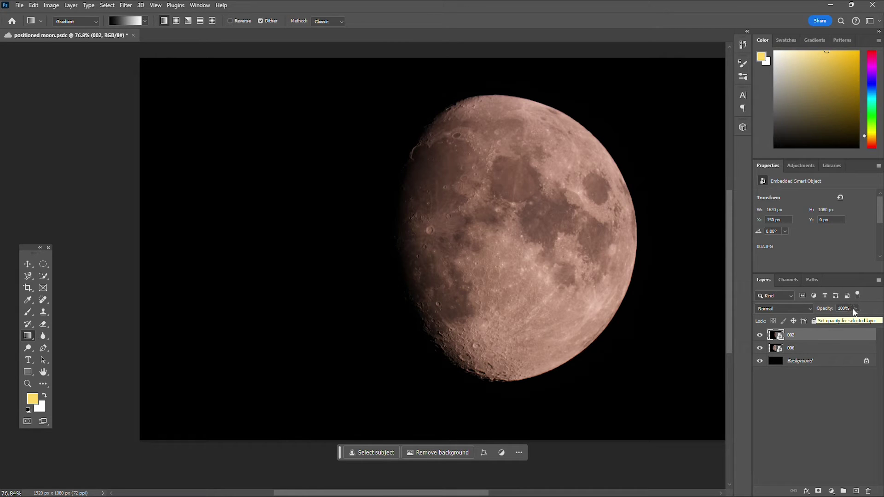
left_click(854, 309)
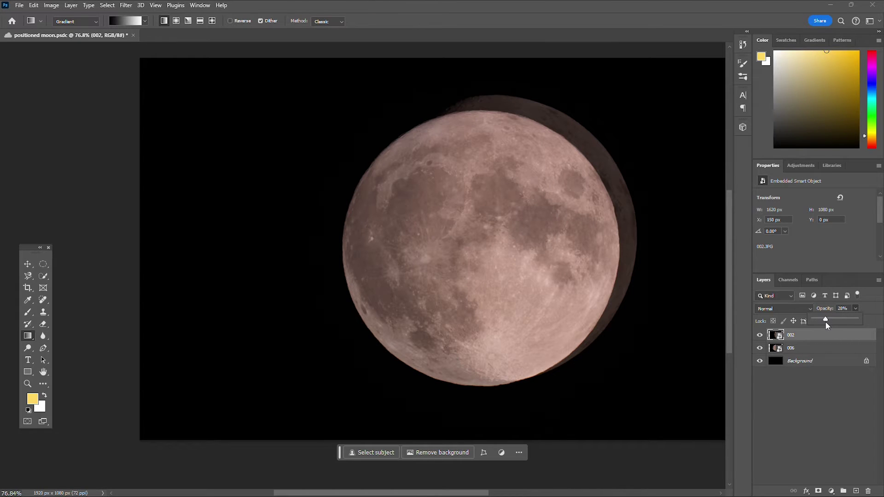
Scale the gibbous moon and full moon layers with Ctrl+T so their outlines match in size
left_click(815, 348)
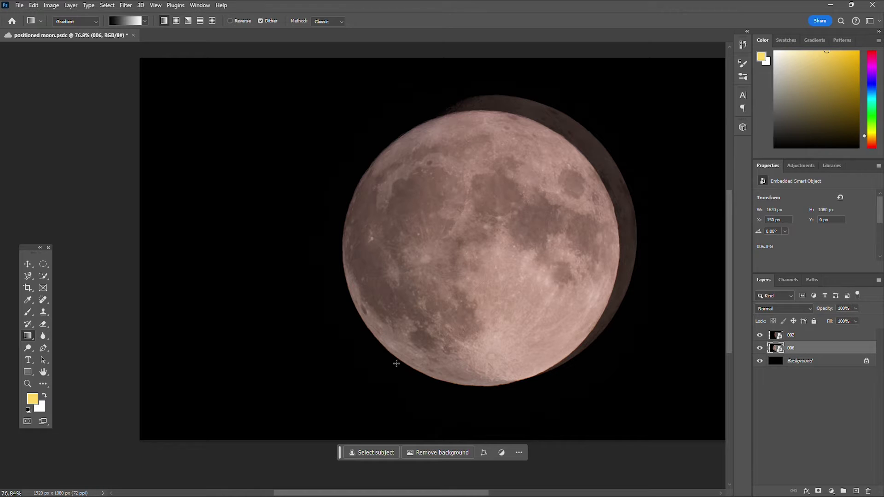
key("ctrl+t")
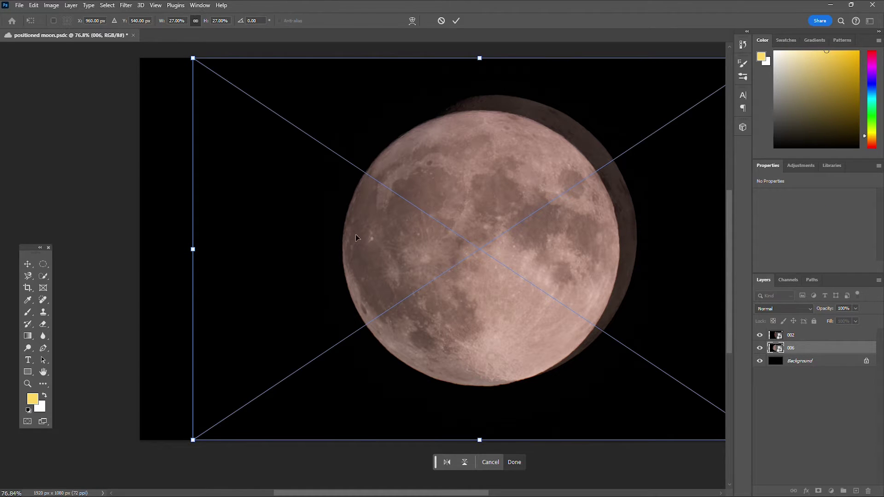
key("Return")
left_click(447, 287)
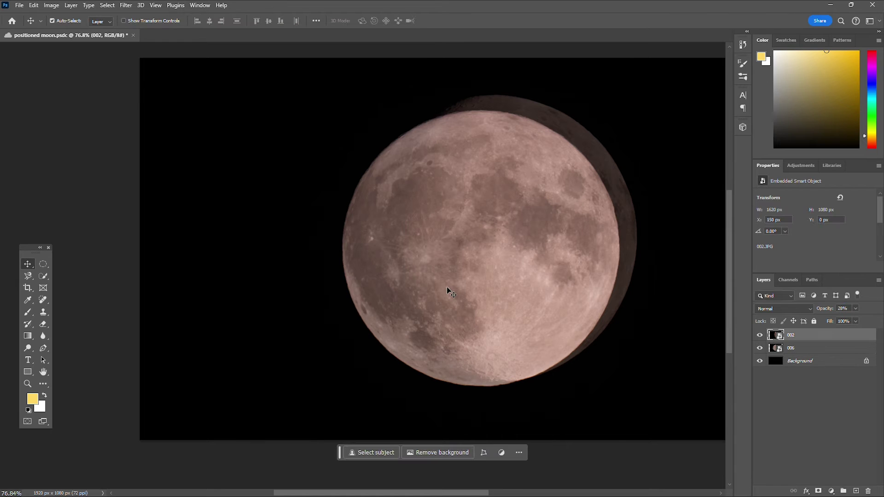
key("ctrl+t")
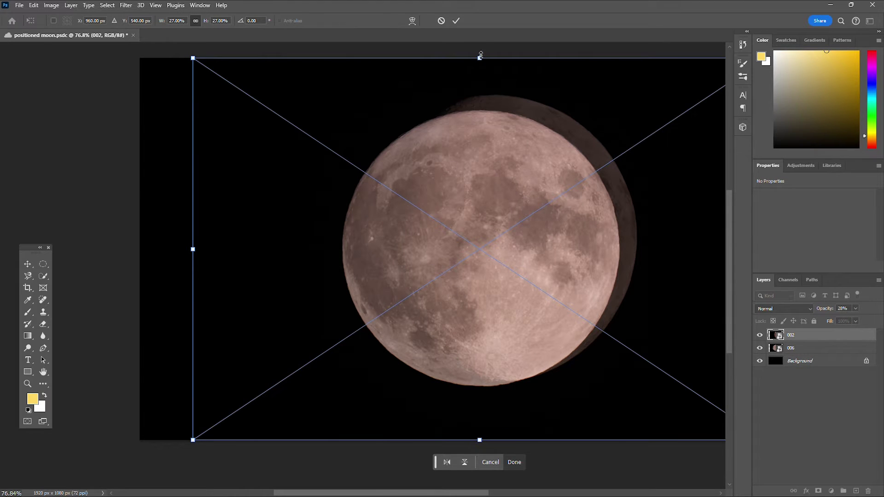
left_click_drag(480, 57, 478, 56)
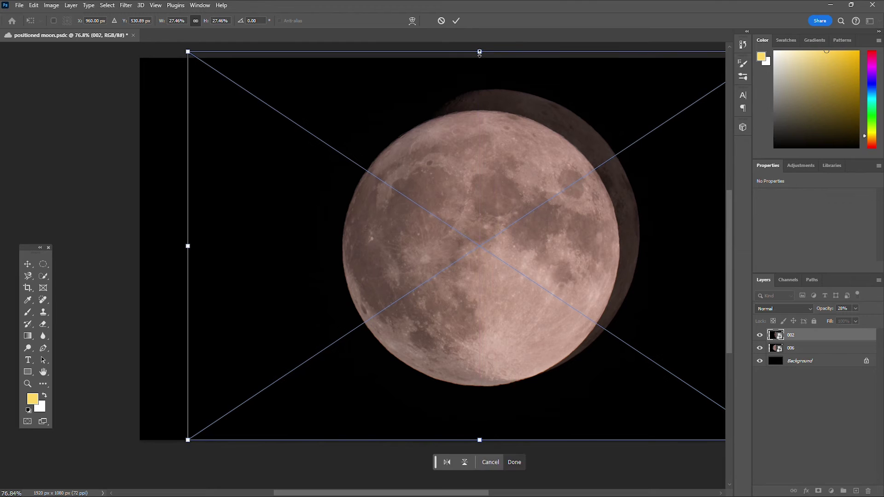
left_click(790, 348)
key("ctrl+t")
left_click_drag(479, 58, 483, 42)
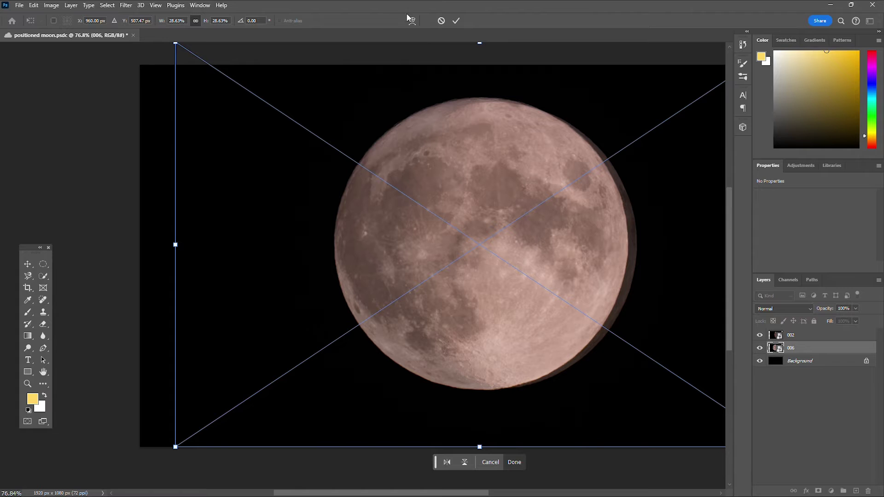
left_click(790, 334)
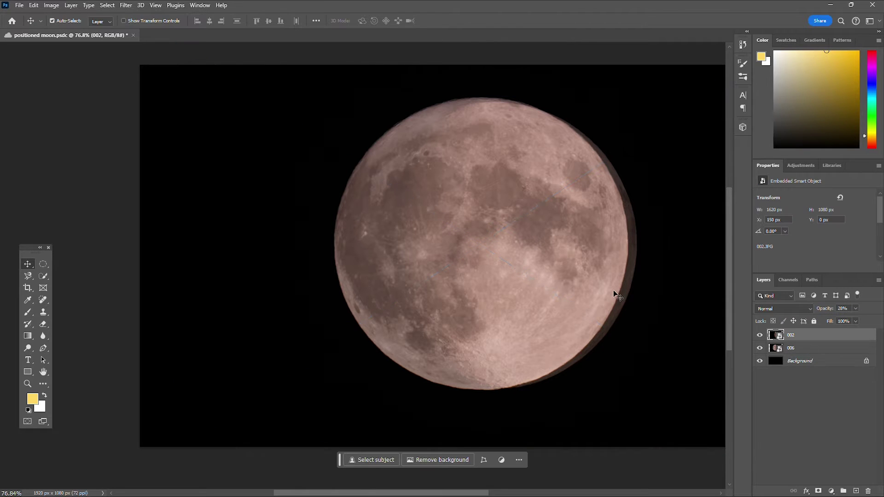
Move the gibbous moon to X 123 px, Y -15 px over the full moon and restore 100% opacity
left_click_drag(616, 294, 572, 255)
left_click(671, 389)
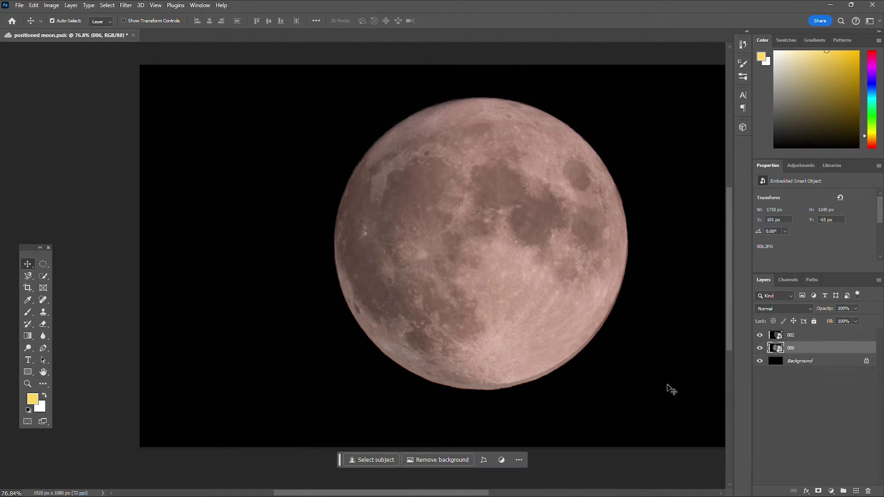
key("ctrl+t")
left_click_drag(482, 446, 479, 446)
key("Return")
mouse_move(563, 239)
left_mouse_down()
mouse_move(566, 249)
mouse_move(568, 241)
left_mouse_up()
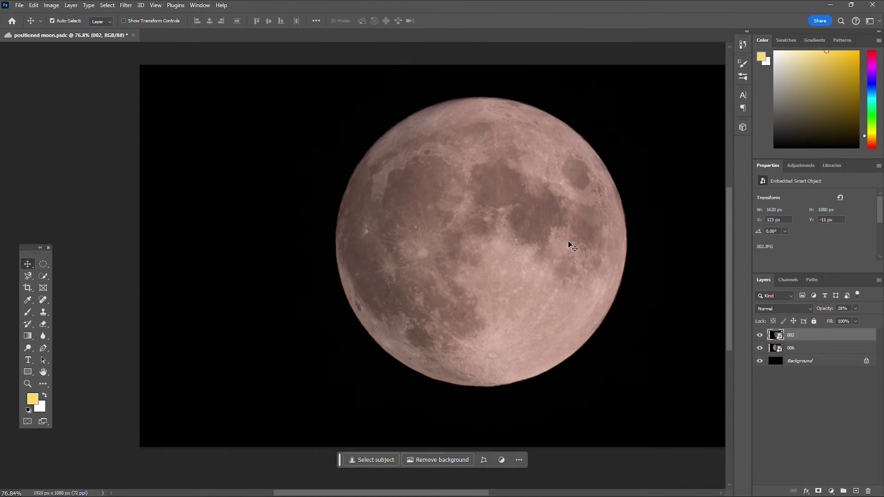
left_click(855, 309)
left_click_drag(846, 319, 877, 319)
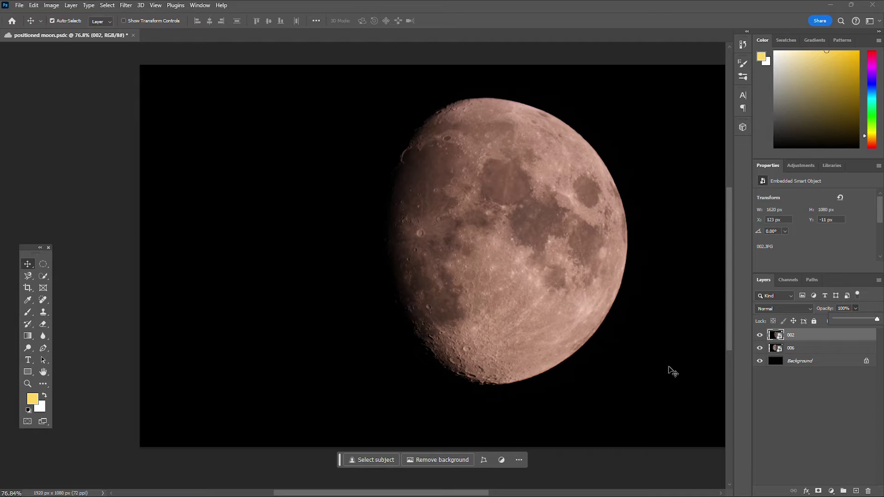
Rename layer 006 to 'full moon' and layer 002 to 'terminator'
left_click(800, 350)
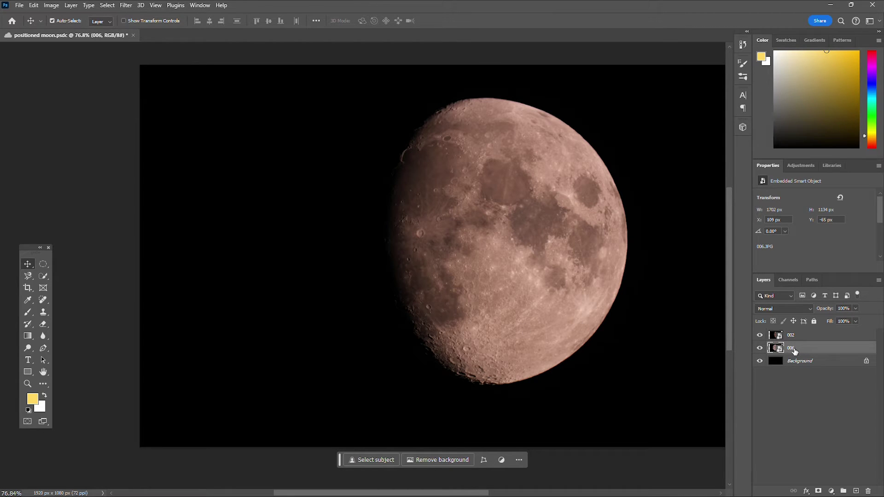
double_click(793, 350)
left_click(796, 335)
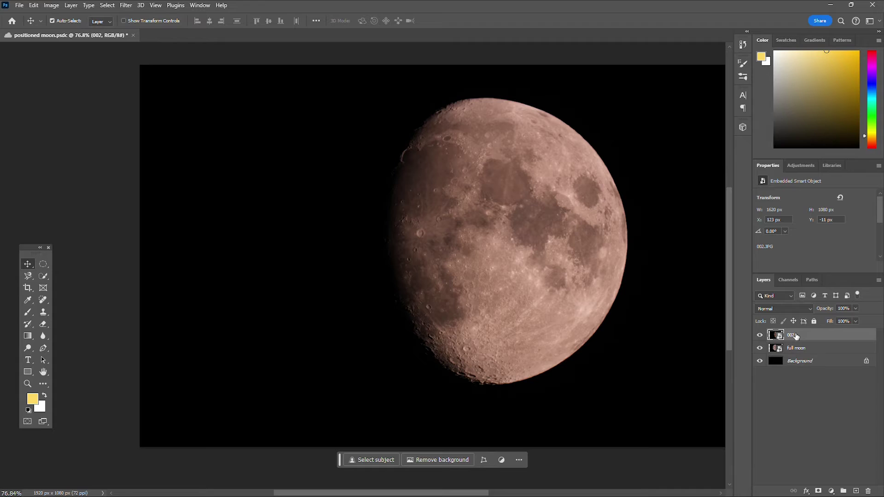
double_click(791, 335)
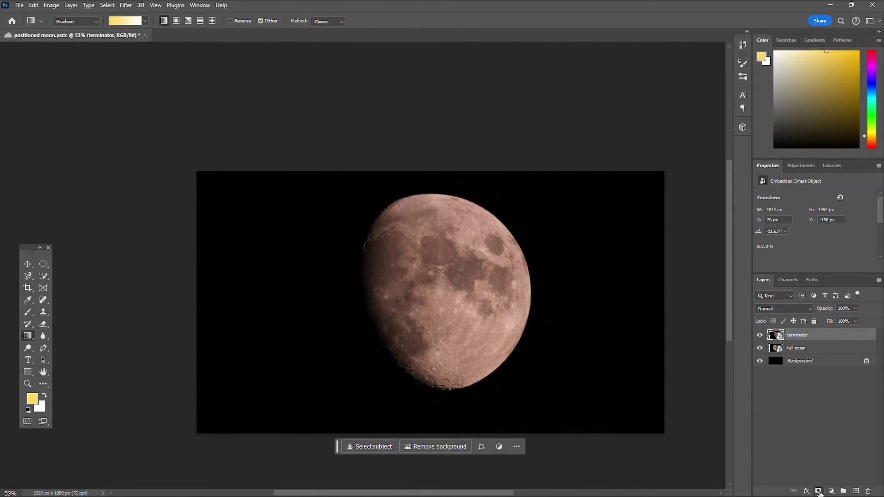
Add a mask to terminator with a black-to-white gradient at 10.39° and 40% scale across the moon
left_click(819, 491)
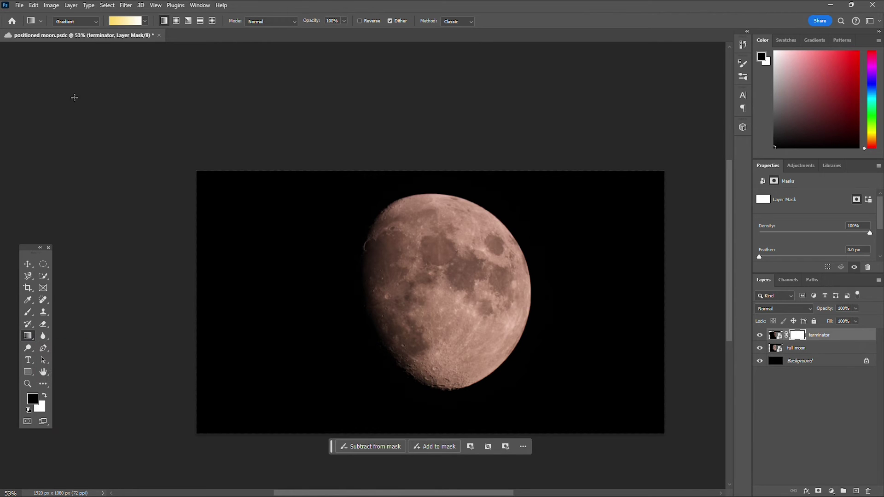
left_click(141, 22)
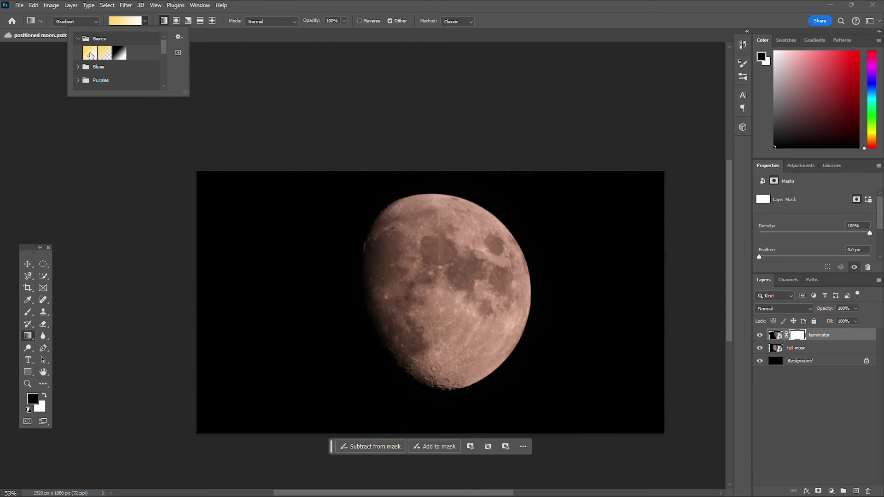
left_click(91, 54)
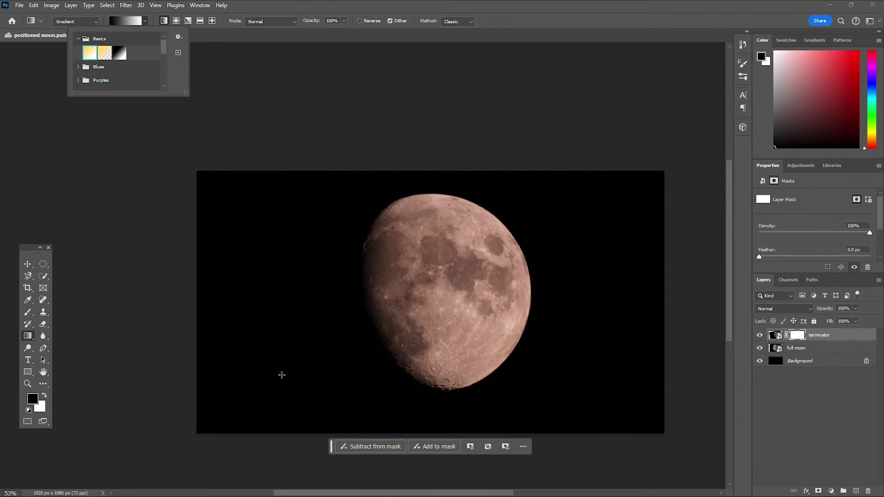
left_click(282, 375)
mouse_move(282, 375)
left_mouse_down()
mouse_move(416, 306)
mouse_move(463, 268)
left_mouse_up()
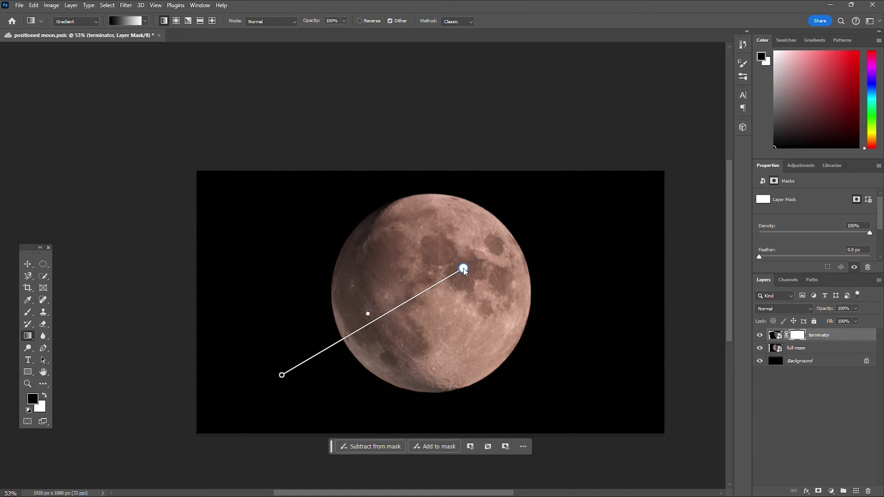
left_click_drag(281, 375, 280, 302)
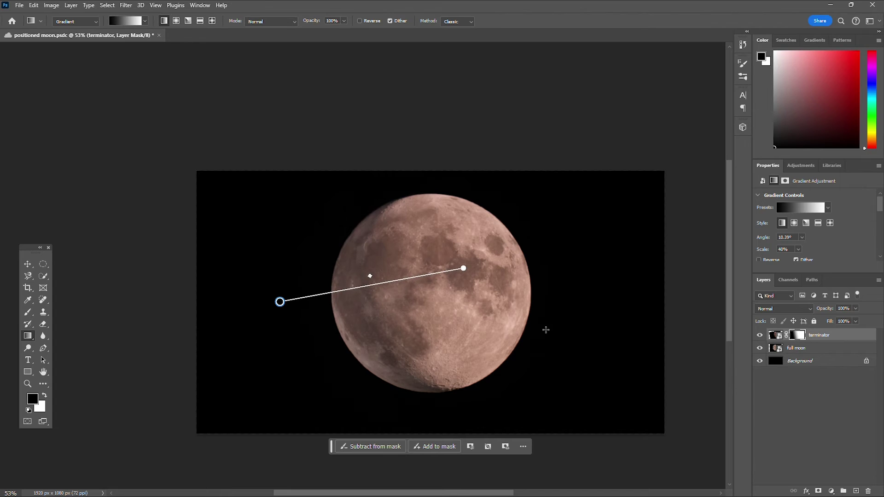
Add a Brightness/Contrast adjustment above full moon with brightness about -120 and contrast 36
left_click(810, 348)
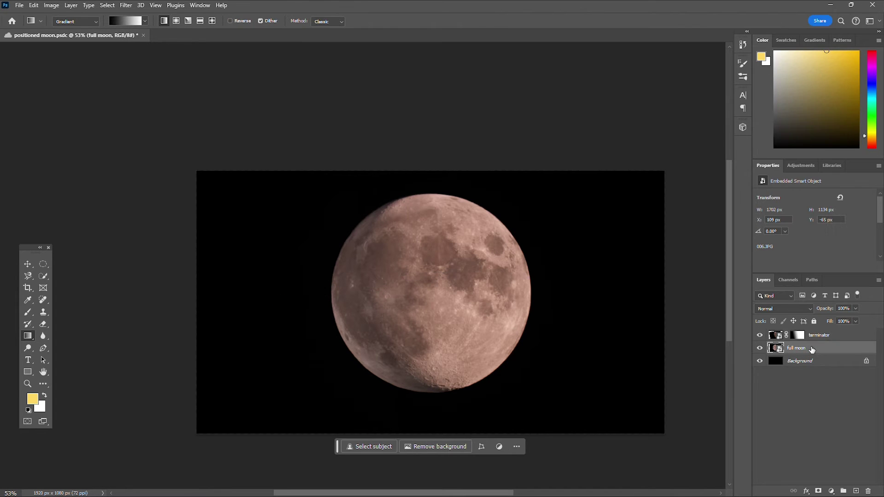
left_click(802, 165)
left_click(800, 239)
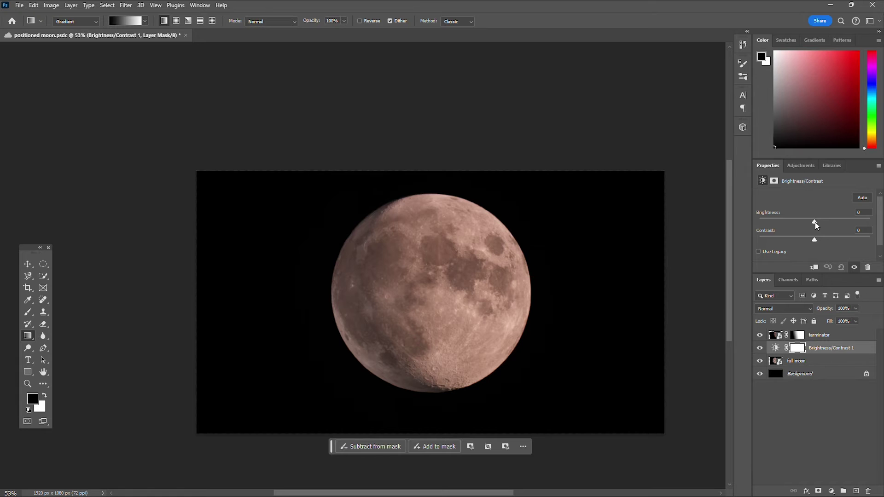
left_click_drag(814, 223, 824, 243)
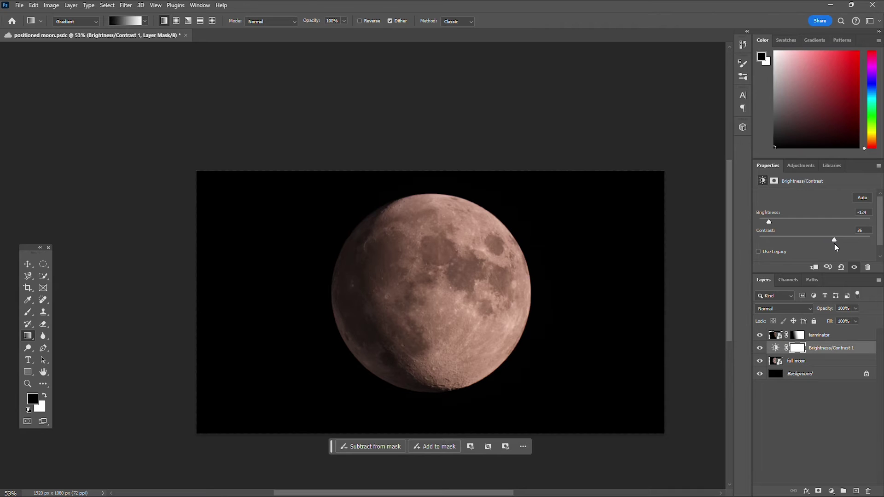
left_click_drag(770, 224, 771, 225)
left_click(828, 336)
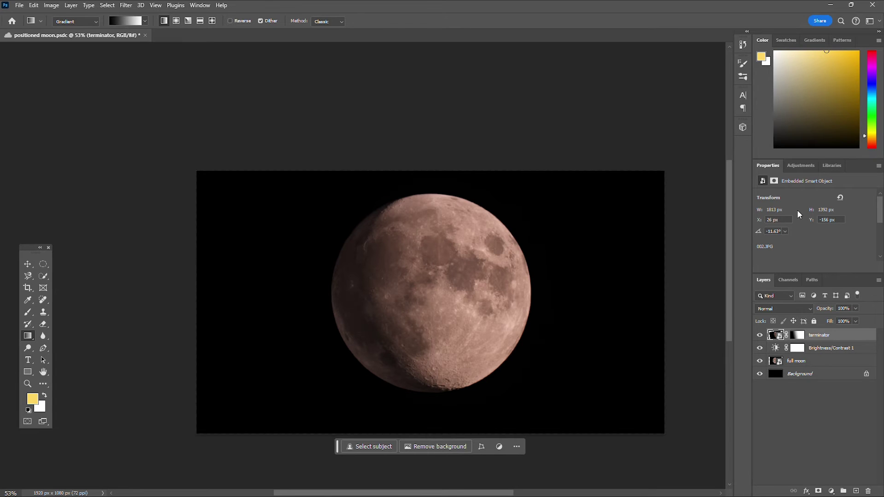
Add a Hue/Saturation adjustment above terminator with saturation -61
left_click(800, 165)
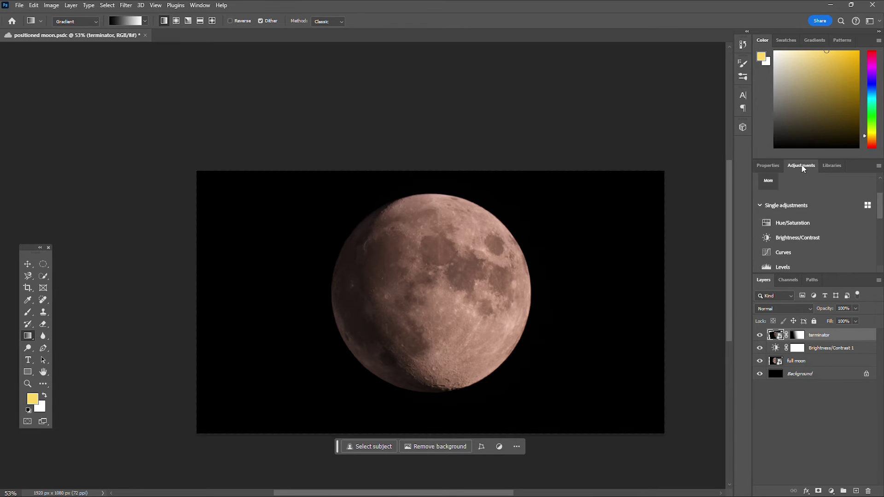
left_click(806, 223)
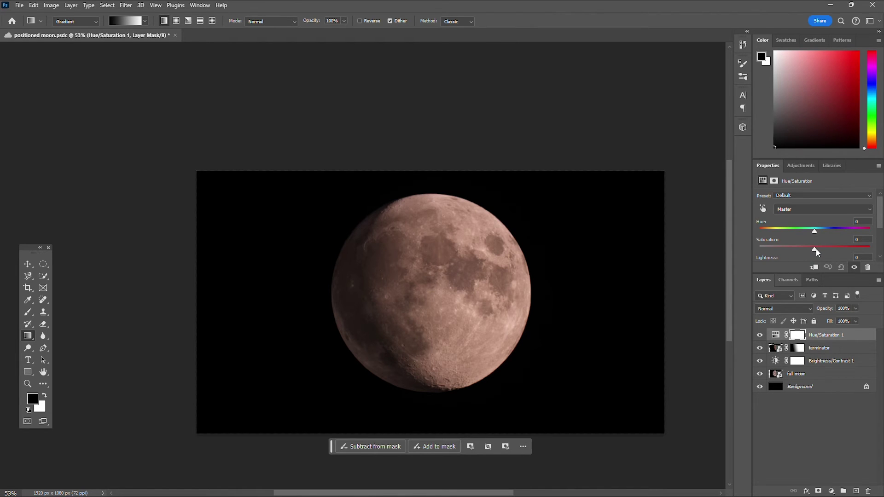
left_click_drag(816, 251, 807, 251)
left_click_drag(793, 253, 791, 253)
scroll(816, 244, "down", 3)
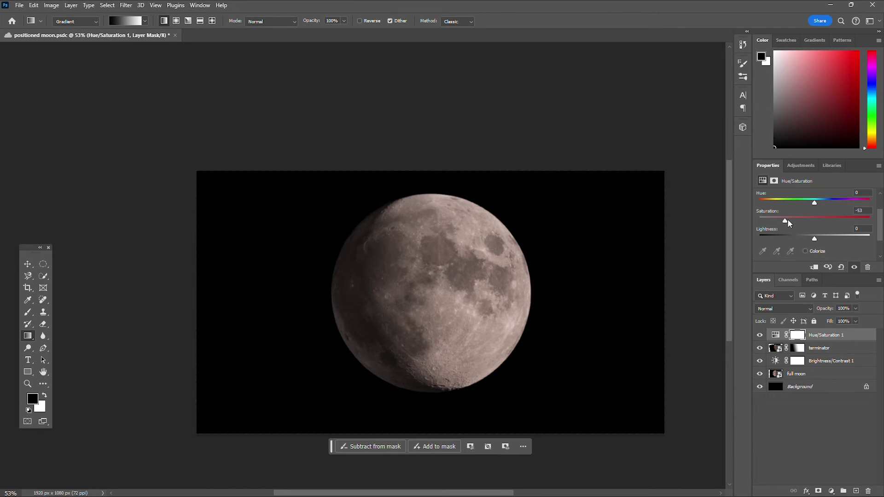
left_click_drag(786, 223, 781, 224)
Clip the Hue/Saturation adjustment to terminator, then unclip it so it affects the whole stack
left_click_drag(784, 330, 784, 327)
left_click_drag(781, 327, 782, 326)
left_click(783, 326, "alt")
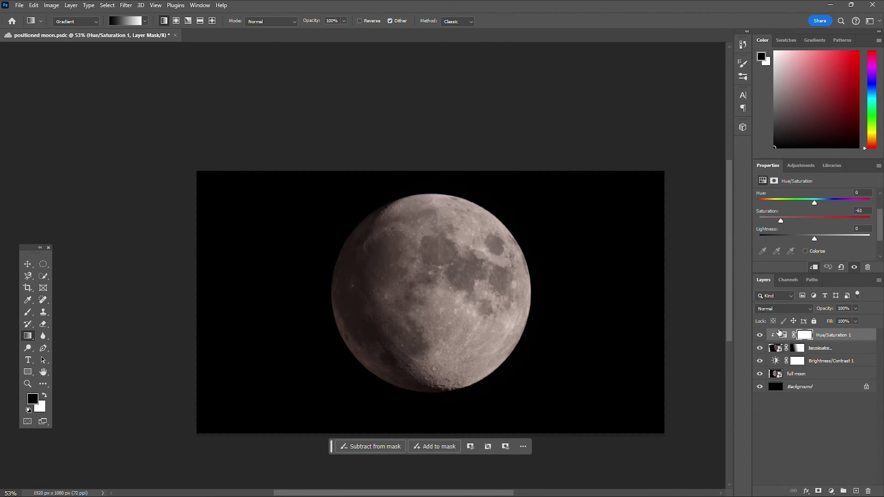
left_click(781, 329, "alt")
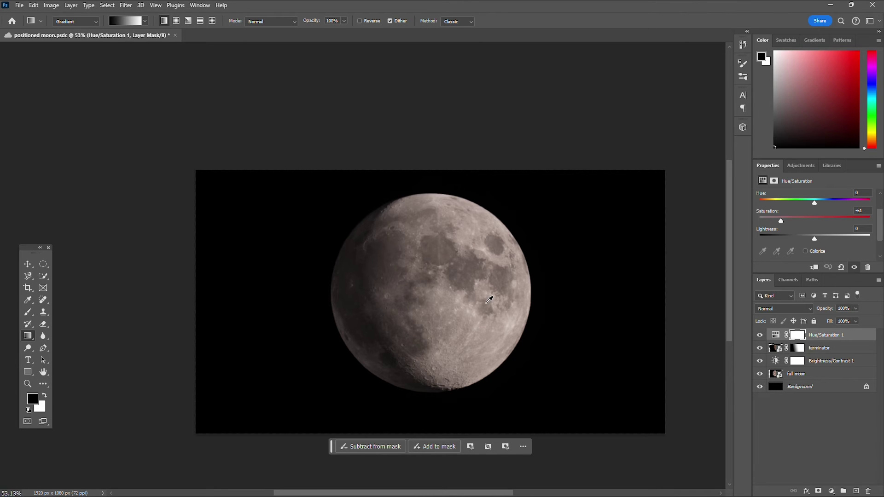
scroll(485, 300, "up", 5)
scroll(485, 304, "down", 3)
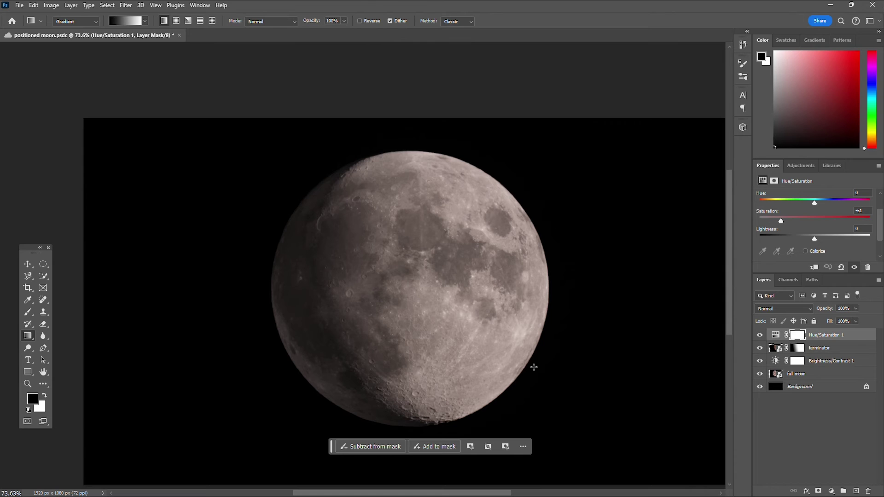
scroll(503, 314, "down", 5)
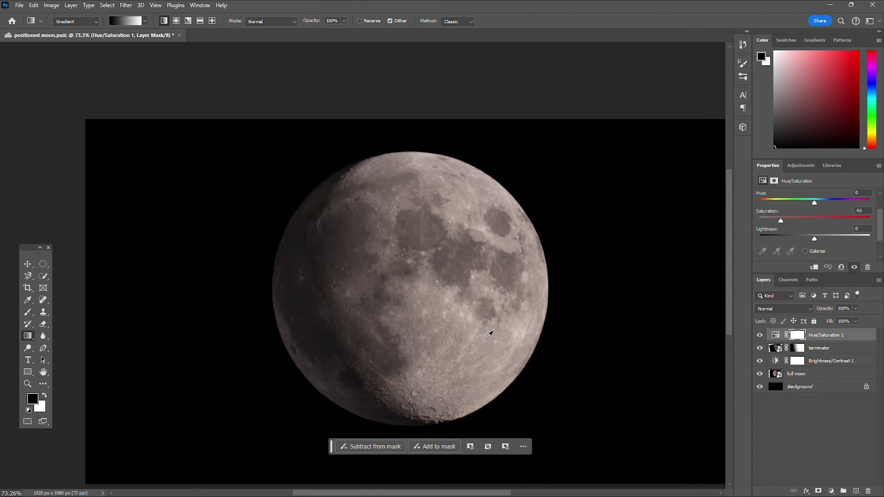
scroll(479, 351, "up", 3)
scroll(478, 352, "up", 1)
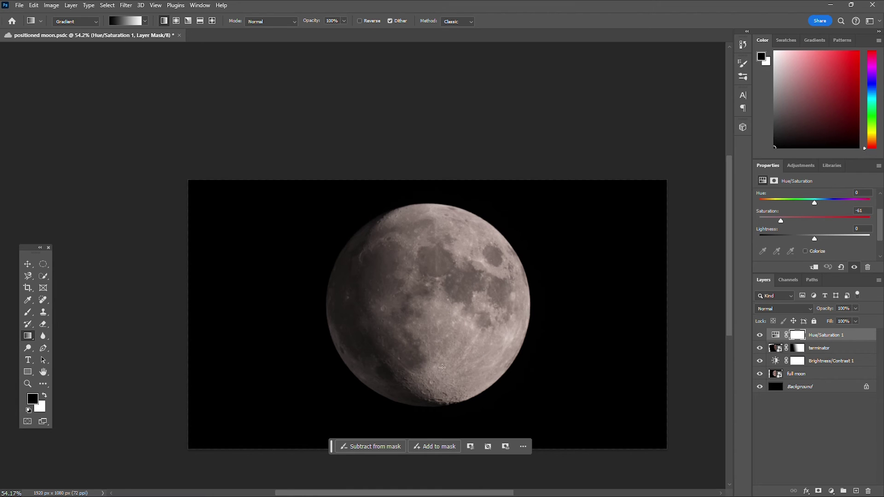
scroll(452, 355, "up", 3)
scroll(482, 358, "down", 3)
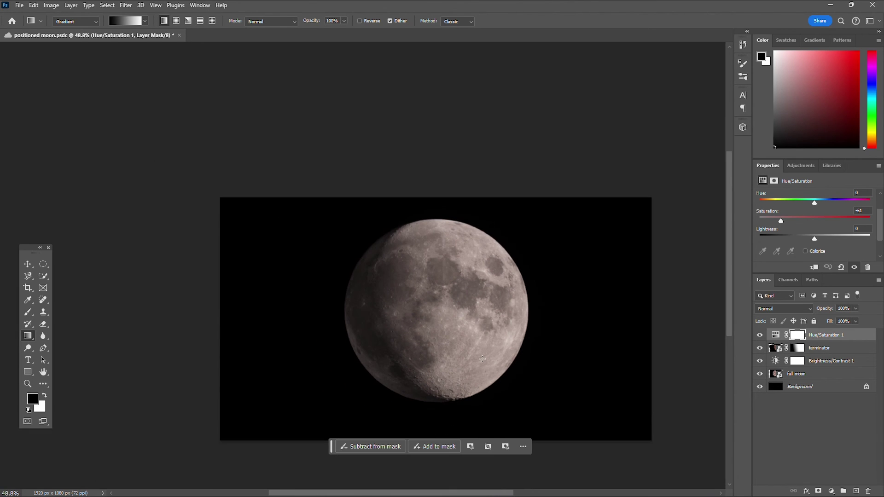